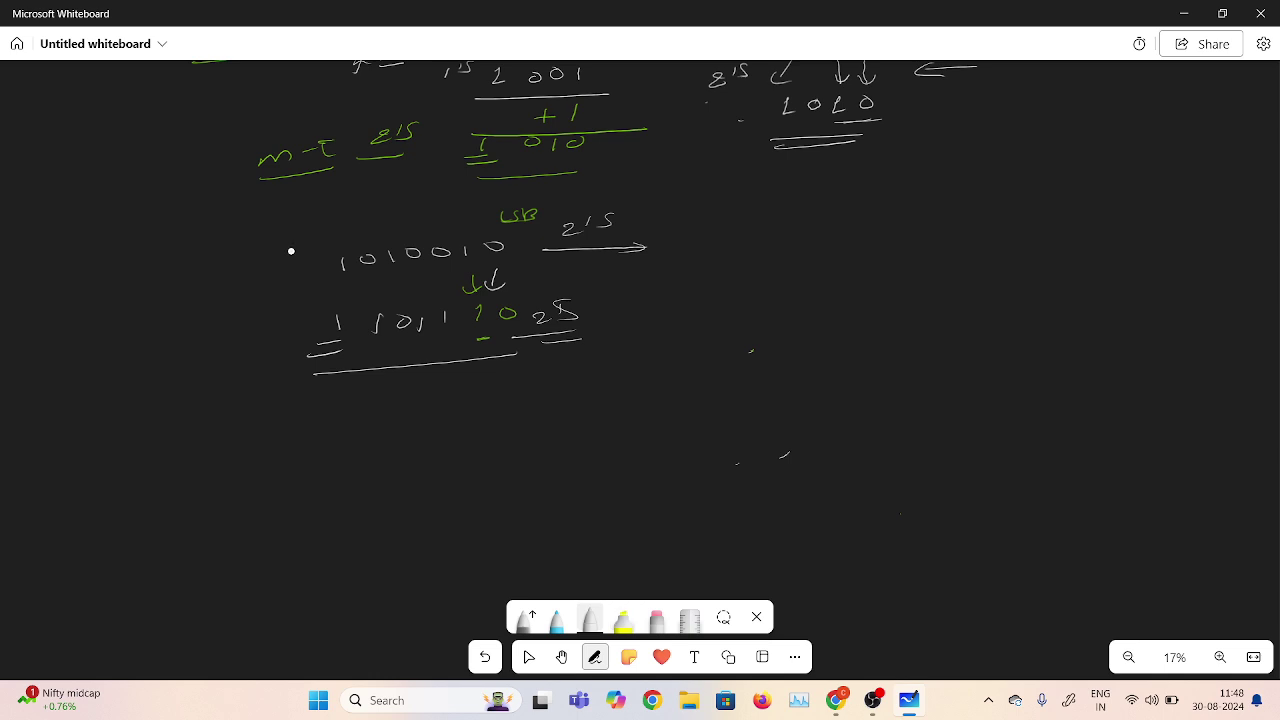
- Erase the stray marks on the empty area beside the 2's complement example and return to the white pen
click(656, 617)
mouse_move(823, 460)
mouse_down()
mouse_move(723, 365)
mouse_move(716, 475)
mouse_move(667, 508)
mouse_up()
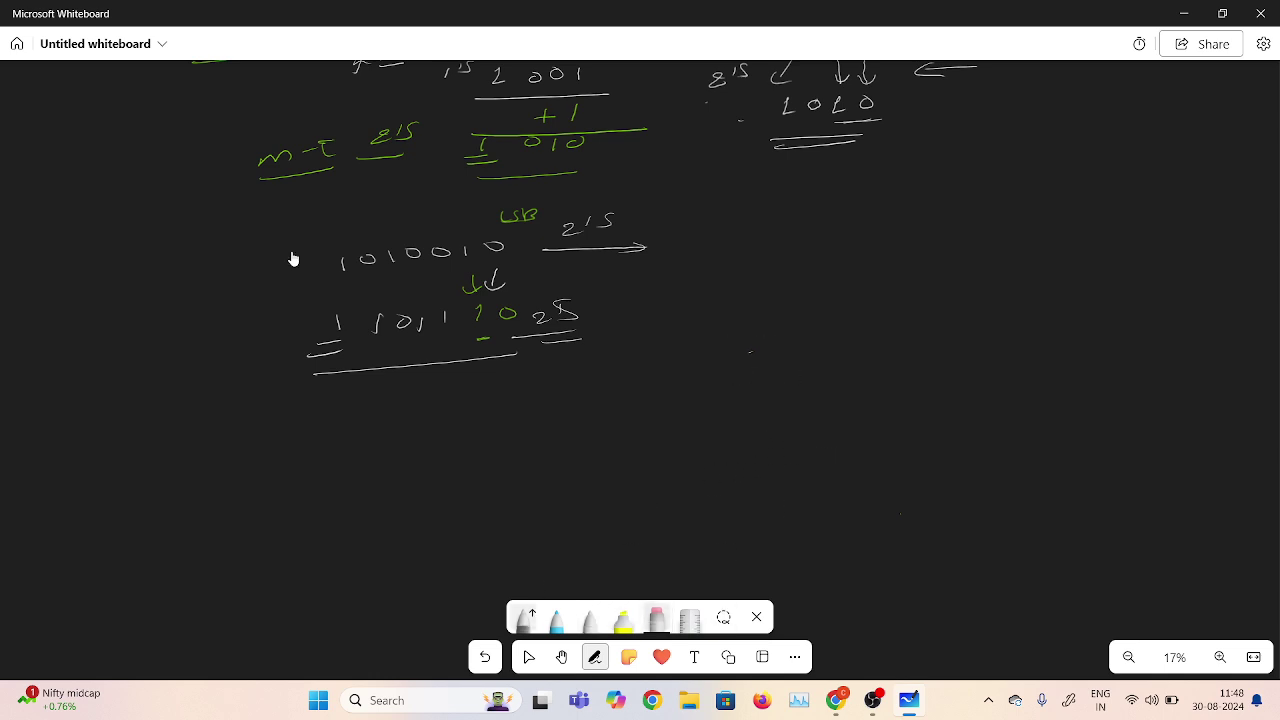
click(590, 617)
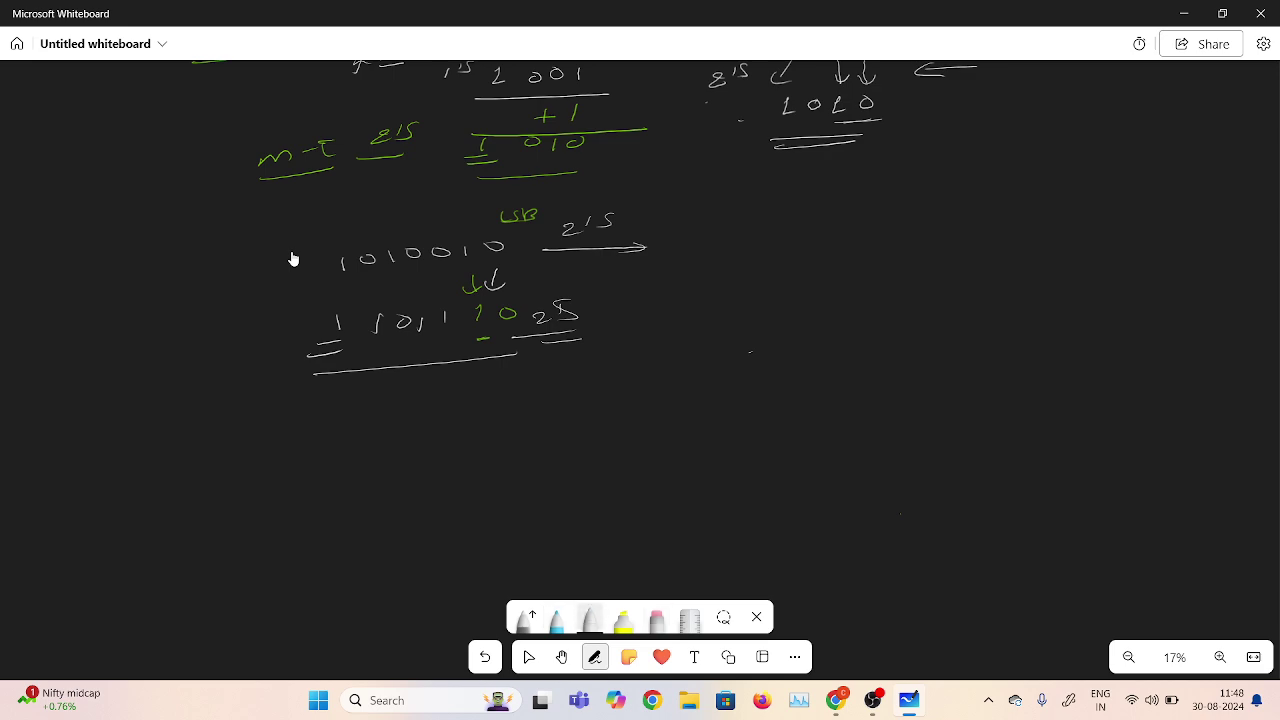
- Write the heading "mealy machine" in white, underline it, and draw a downward arrow beneath it
click(590, 617)
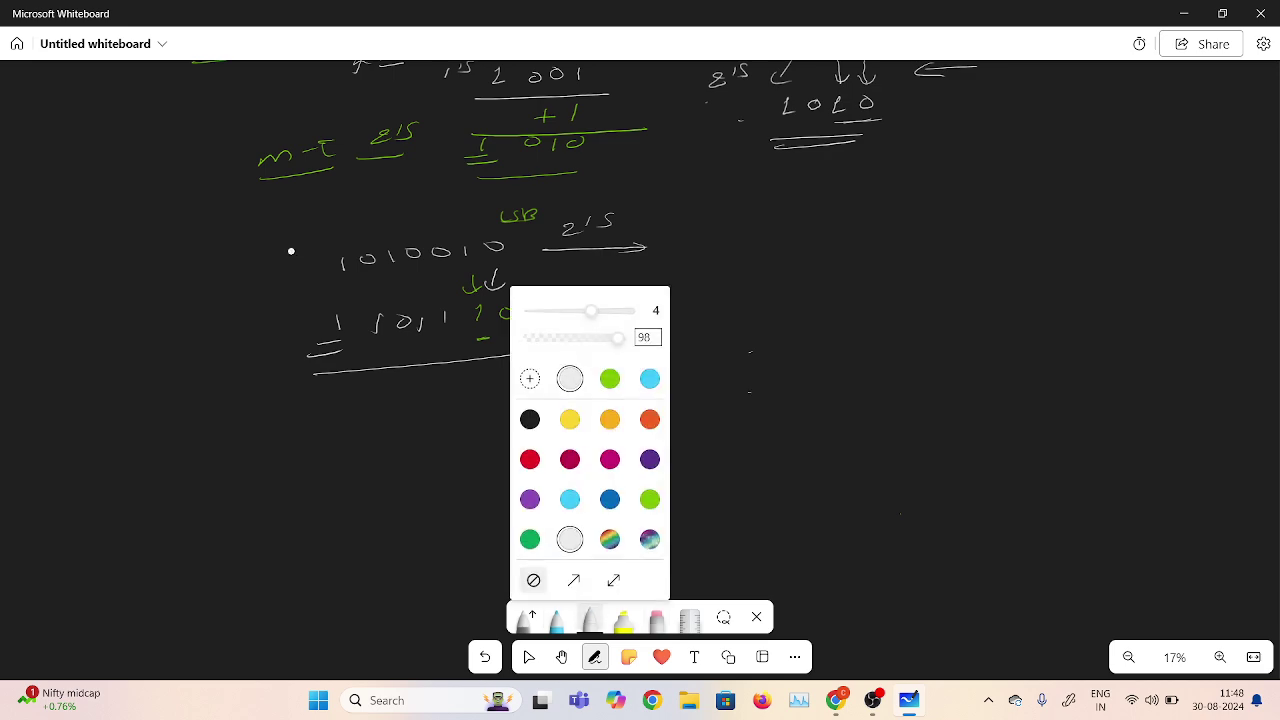
click(291, 251)
mouse_move(788, 284)
mouse_down()
mouse_move(898, 258)
mouse_move(928, 284)
mouse_move(1052, 256)
mouse_move(1090, 268)
mouse_up()
drag(1100, 268, 1150, 264)
drag(788, 297, 1110, 287)
mouse_move(964, 304)
mouse_down()
mouse_move(936, 348)
mouse_move(960, 346)
mouse_up()
- Draw two circled states below the heading, labelled a and b
click(529, 656)
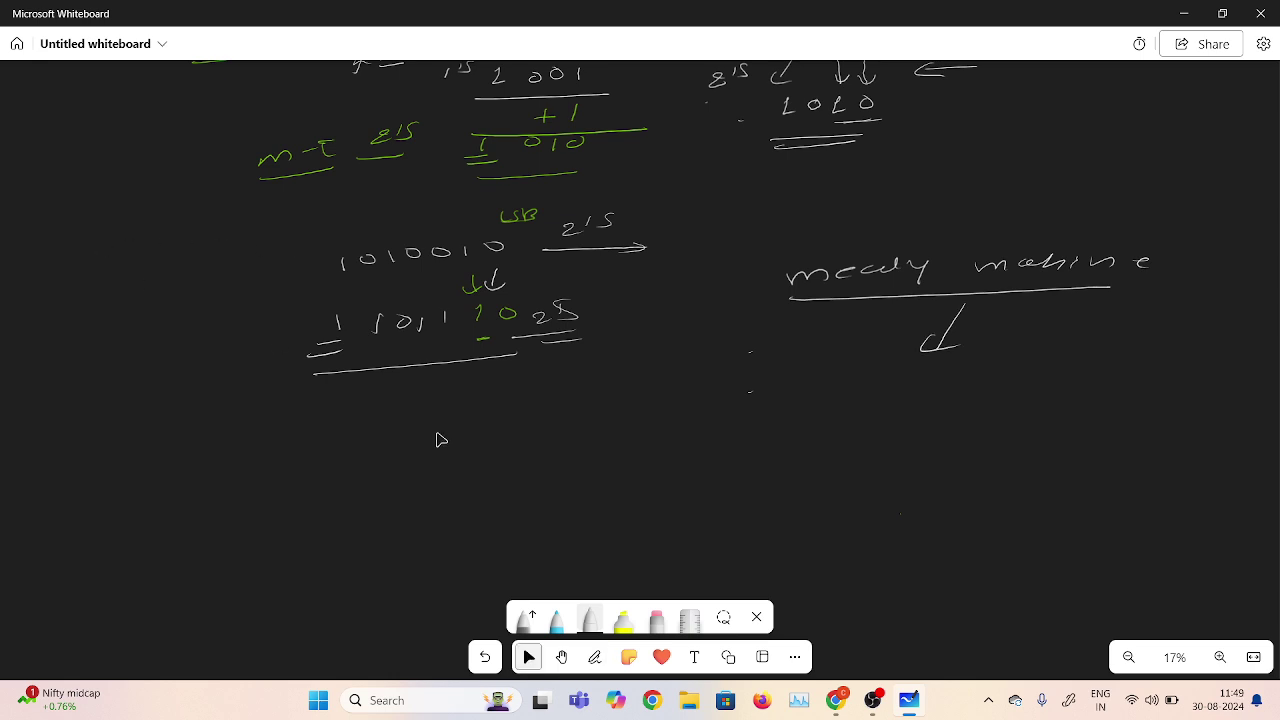
scroll(440, 437, down, 3)
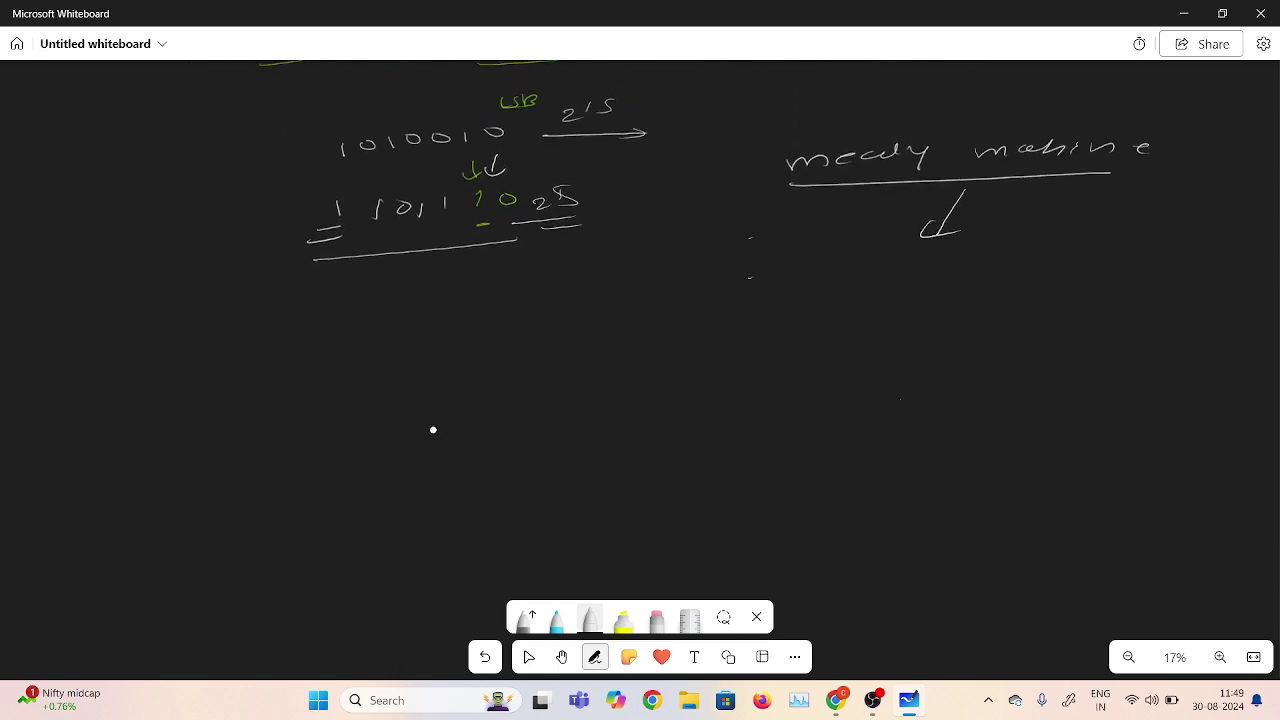
mouse_move(672, 366)
mouse_down()
mouse_move(666, 380)
mouse_move(692, 380)
mouse_move(676, 403)
mouse_move(718, 378)
mouse_move(660, 355)
mouse_up()
mouse_move(940, 353)
mouse_down()
mouse_move(960, 372)
mouse_move(944, 376)
mouse_move(952, 394)
mouse_move(984, 350)
mouse_move(946, 347)
mouse_up()
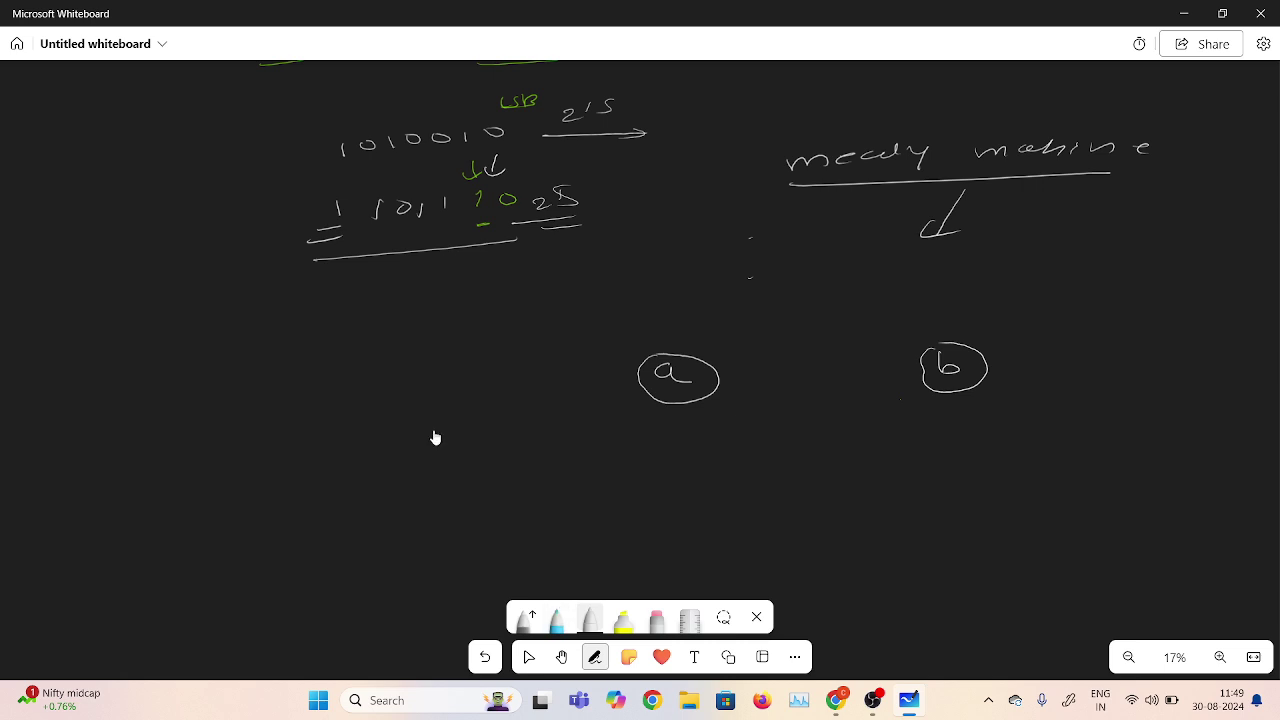
- In green, draw a self-loop on state a labelled 0/0 and an arrow from a to b labelled 1/1
click(590, 618)
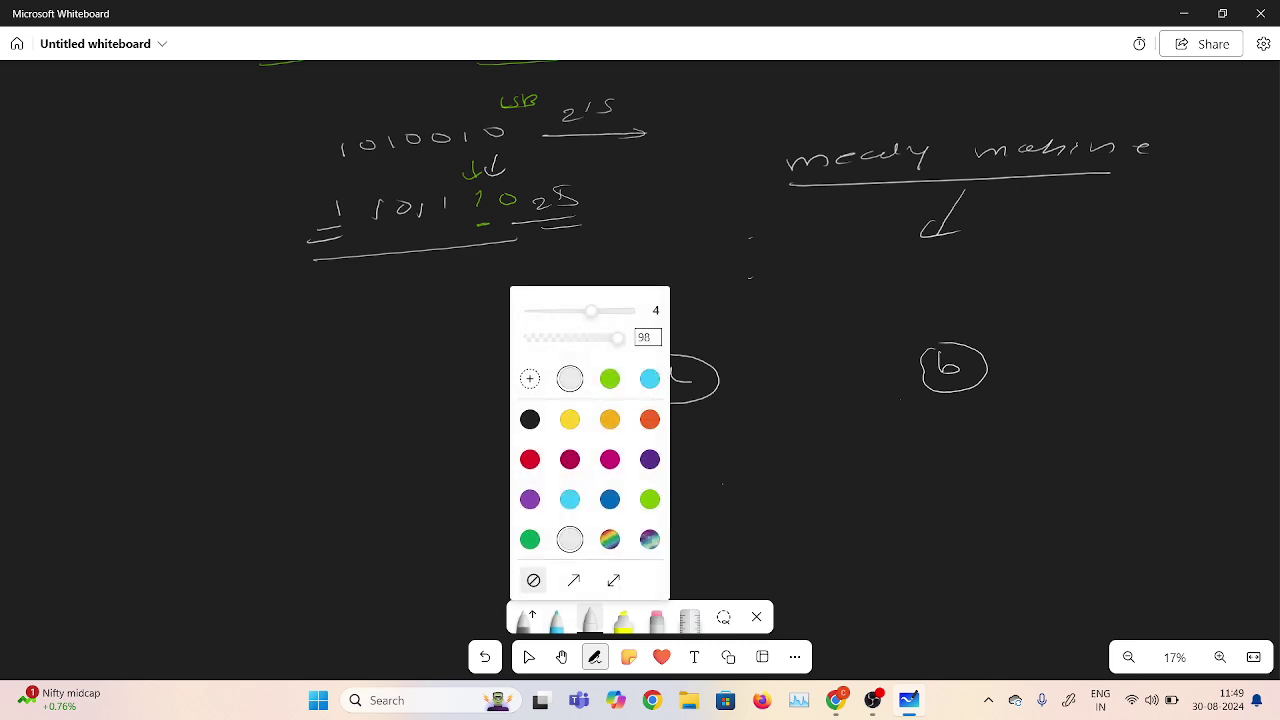
click(433, 430)
click(590, 618)
click(610, 378)
click(433, 430)
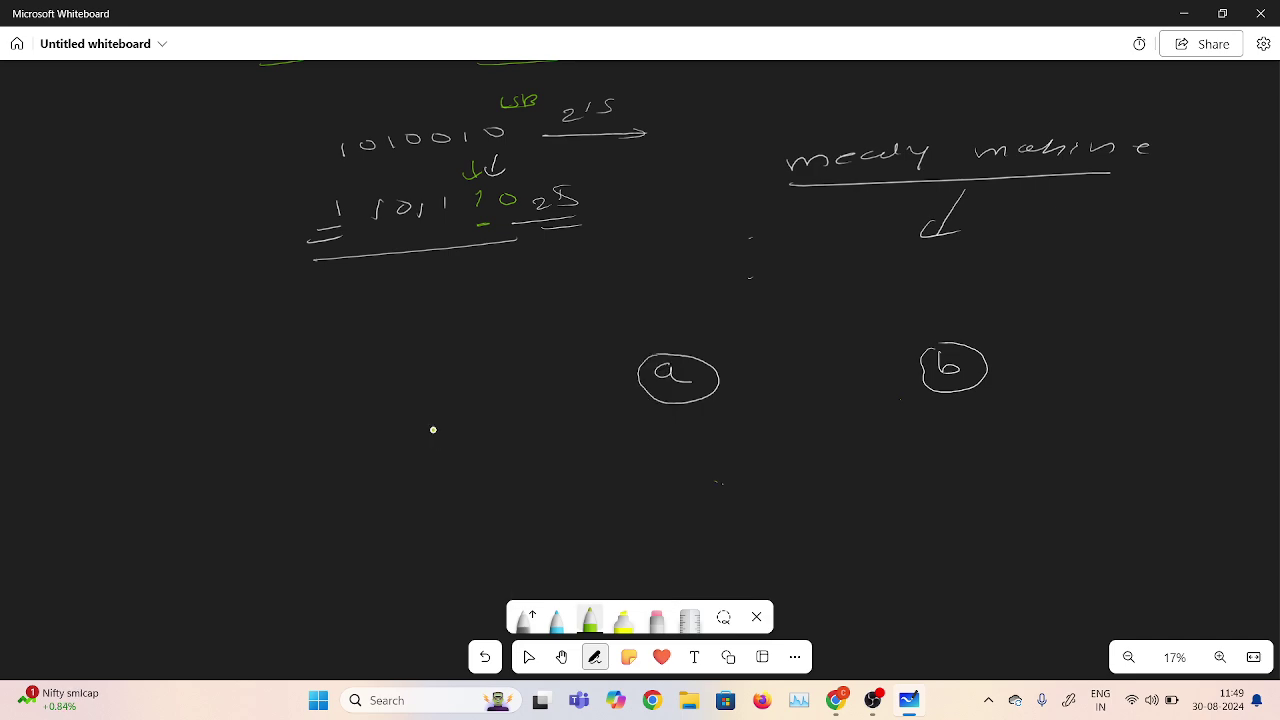
mouse_move(666, 352)
mouse_down()
mouse_move(665, 330)
mouse_move(710, 318)
mouse_move(698, 355)
mouse_move(722, 350)
mouse_up()
mouse_move(706, 273)
mouse_down()
mouse_move(706, 290)
mouse_move(724, 281)
mouse_up()
drag(724, 382, 912, 386)
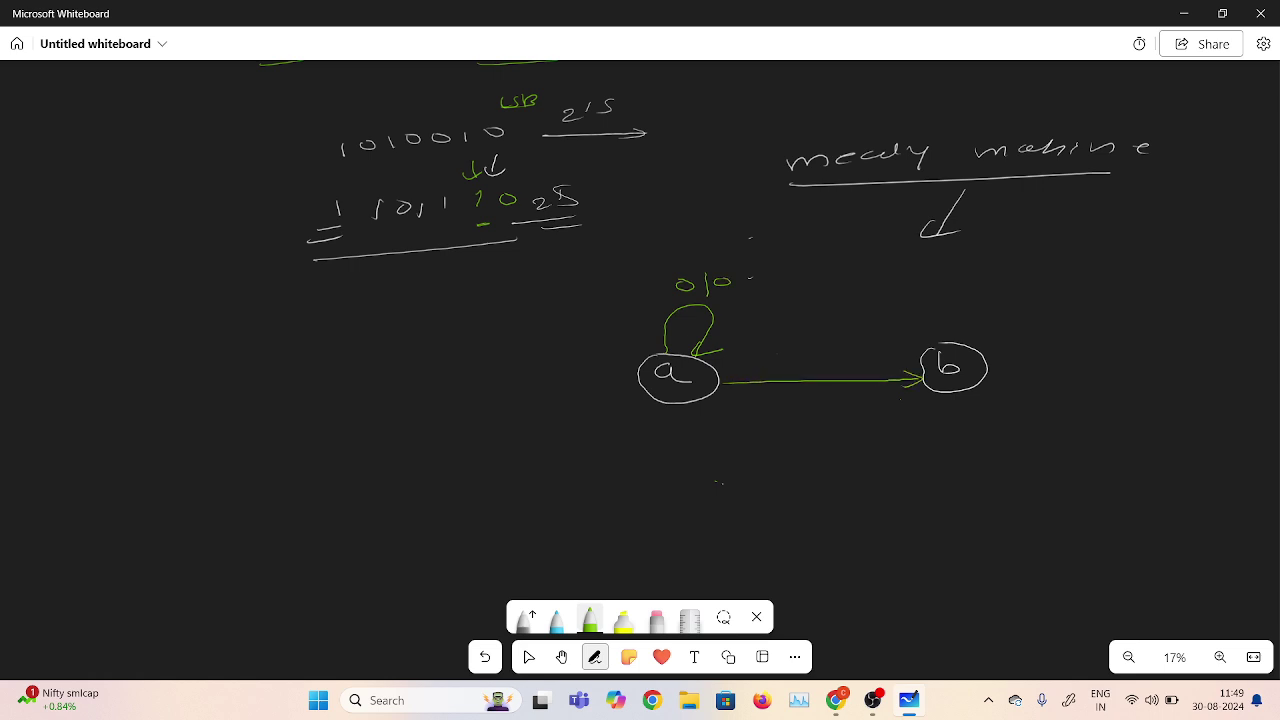
mouse_move(784, 354)
mouse_down()
mouse_move(778, 369)
mouse_move(807, 368)
mouse_up()
- Draw two green self-loops on state b, the upper labelled 0/1 and the lower labelled 1/0
mouse_move(953, 342)
mouse_down()
mouse_move(956, 323)
mouse_move(999, 338)
mouse_up()
drag(968, 283, 1023, 293)
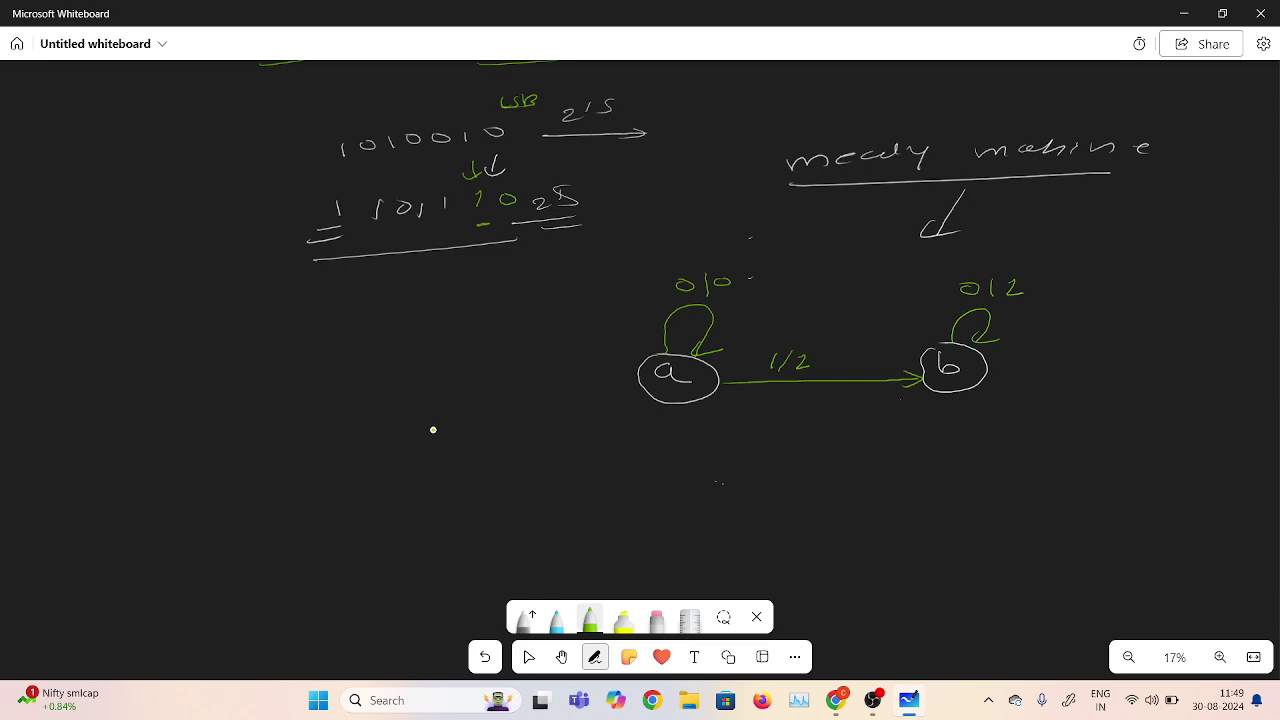
mouse_move(946, 397)
mouse_down()
mouse_move(950, 420)
mouse_move(976, 396)
mouse_move(1006, 400)
mouse_up()
mouse_move(955, 441)
mouse_down()
mouse_move(976, 456)
mouse_move(1007, 440)
mouse_up()
- In yellow, write a boxed 0 below state a and a boxed 1 below state b
click(590, 620)
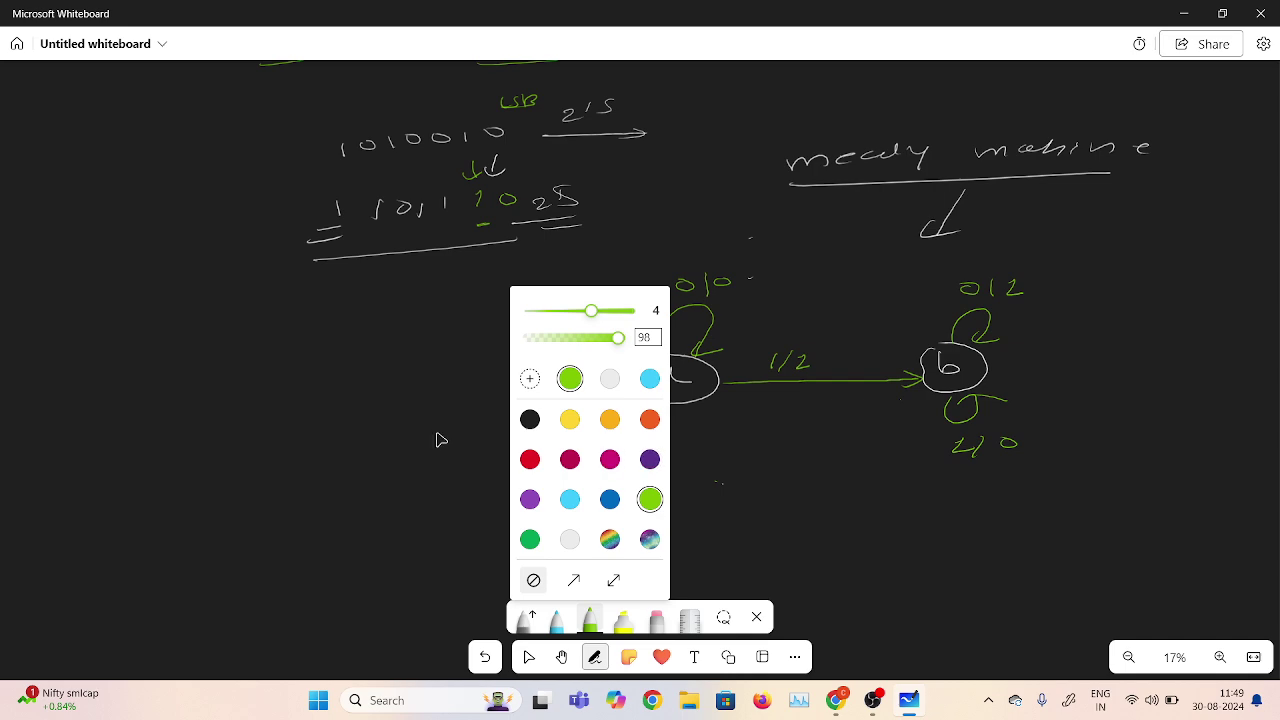
click(570, 419)
click(433, 430)
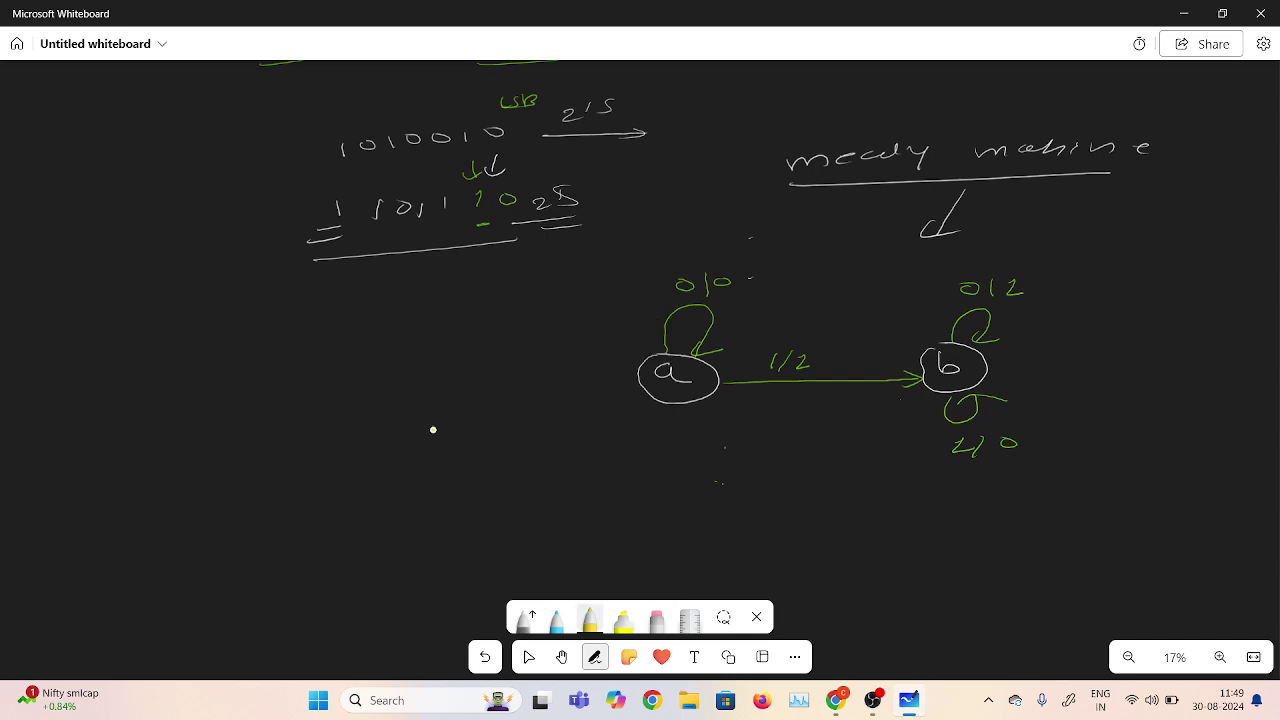
mouse_move(676, 469)
mouse_down()
mouse_move(657, 482)
mouse_move(707, 461)
mouse_move(709, 482)
mouse_up()
drag(709, 482, 662, 484)
mouse_move(957, 481)
mouse_down()
mouse_move(970, 488)
mouse_move(940, 496)
mouse_move(1005, 474)
mouse_move(1010, 494)
mouse_move(940, 497)
mouse_up()
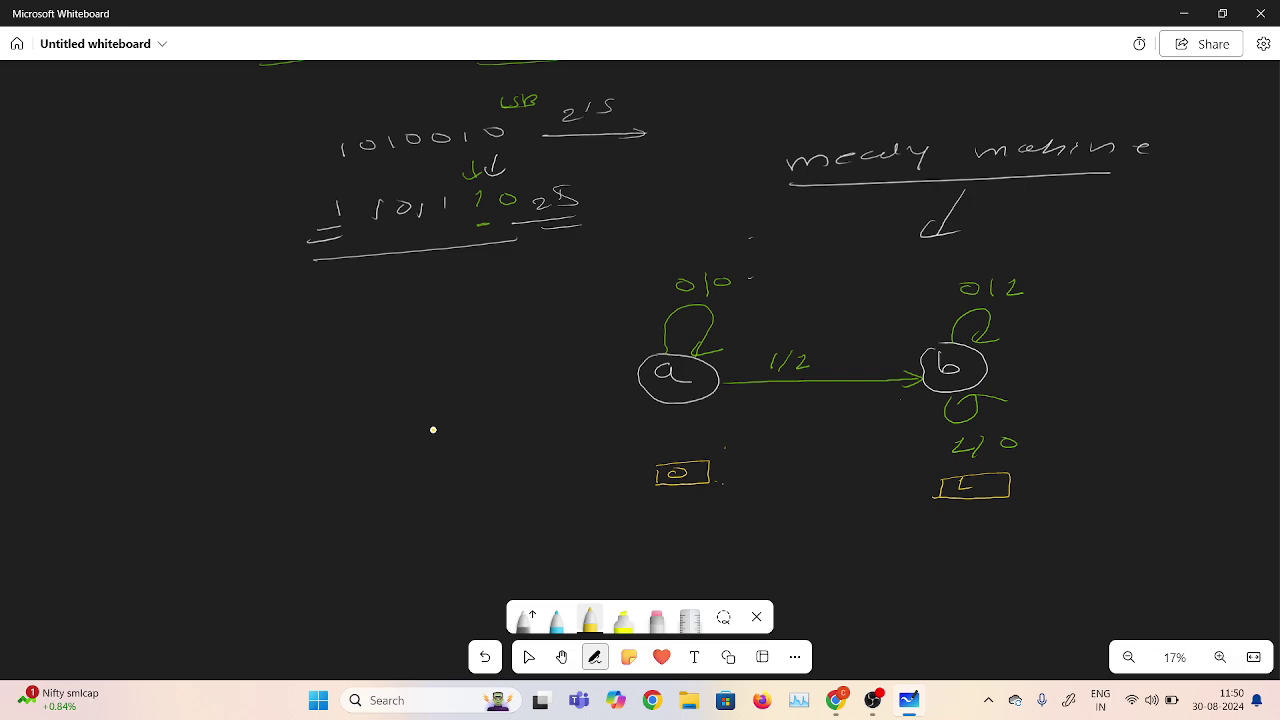
- Switch the pen to light blue and mark over the green arrow in the 2's complement example
click(590, 618)
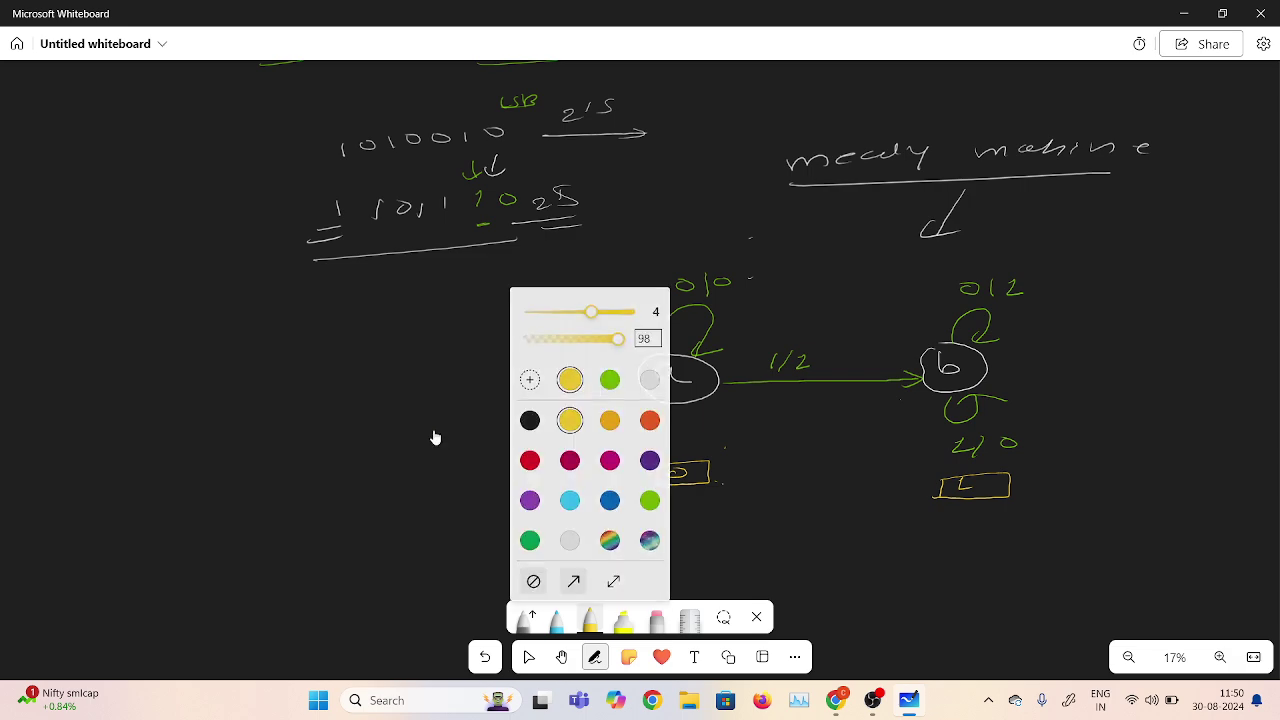
click(570, 499)
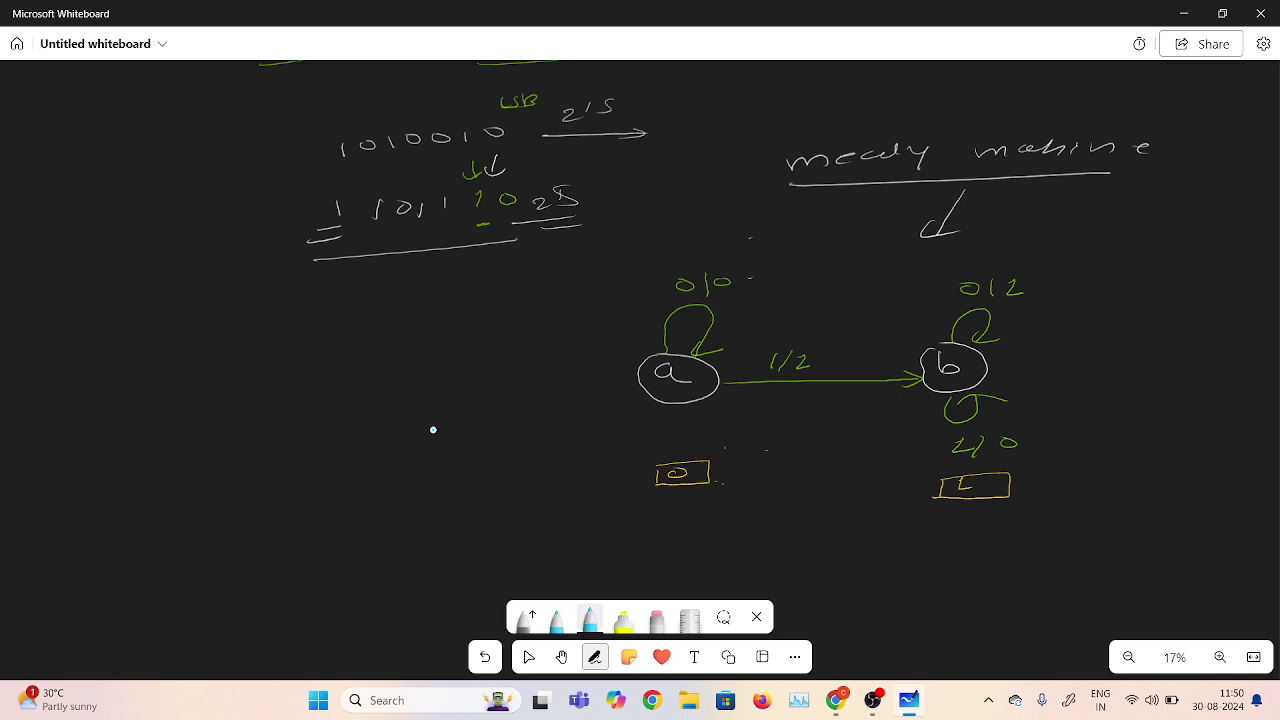
drag(467, 157, 479, 173)
- Start a light blue state table below the diagram with headings P.S (Q) and I/P (X), a divider, and rows 00, 01, 10 and 11
key(Escape)
scroll(475, 474, down, 1)
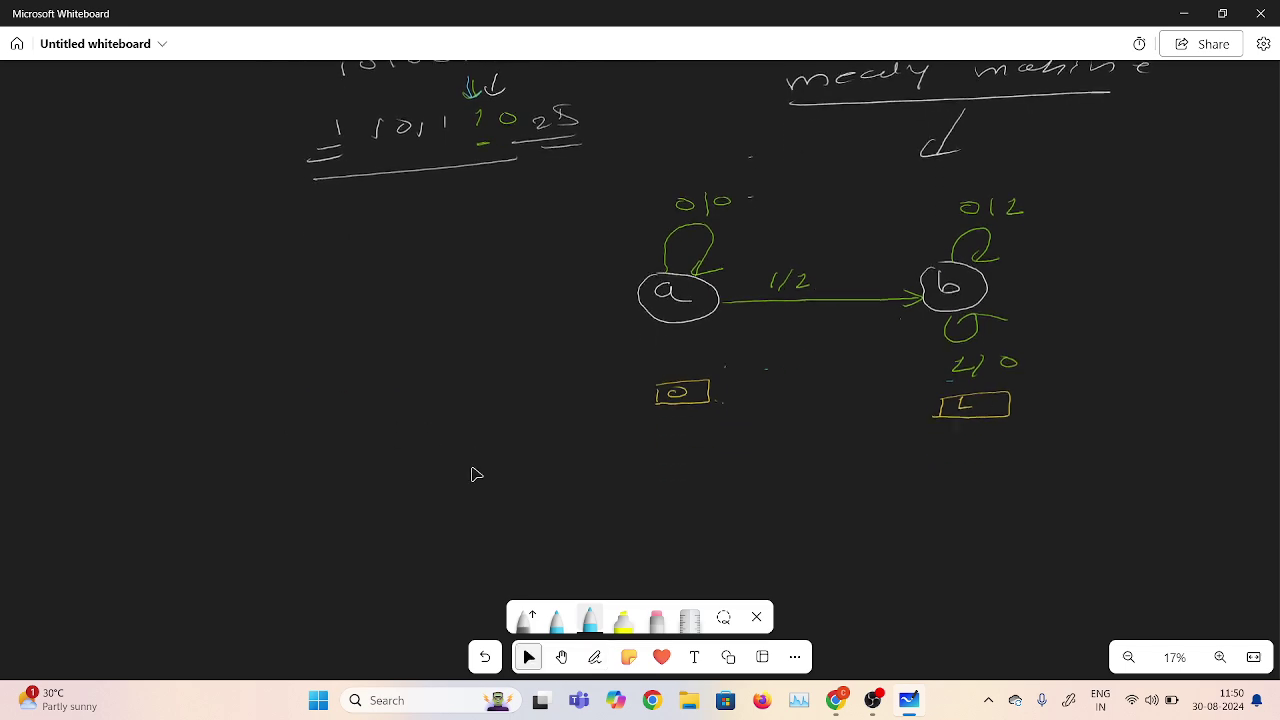
key(alt+w)
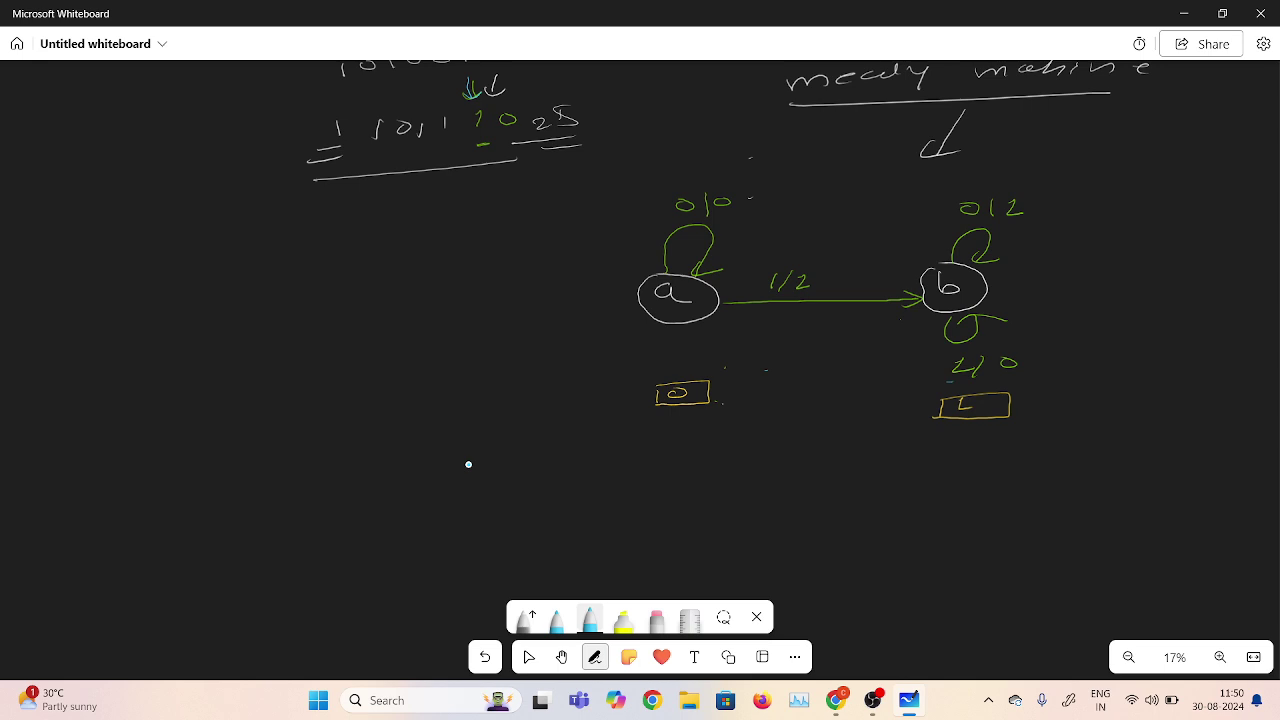
key(Escape)
scroll(528, 475, down, 2)
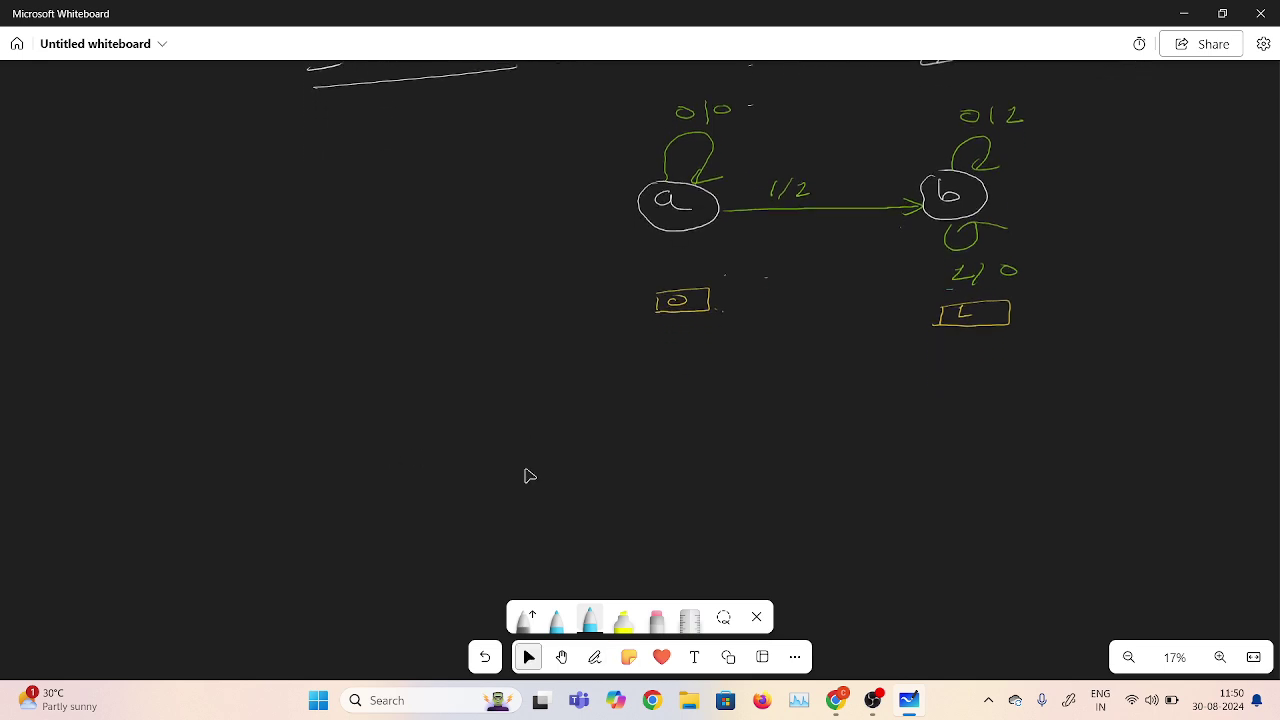
key(p)
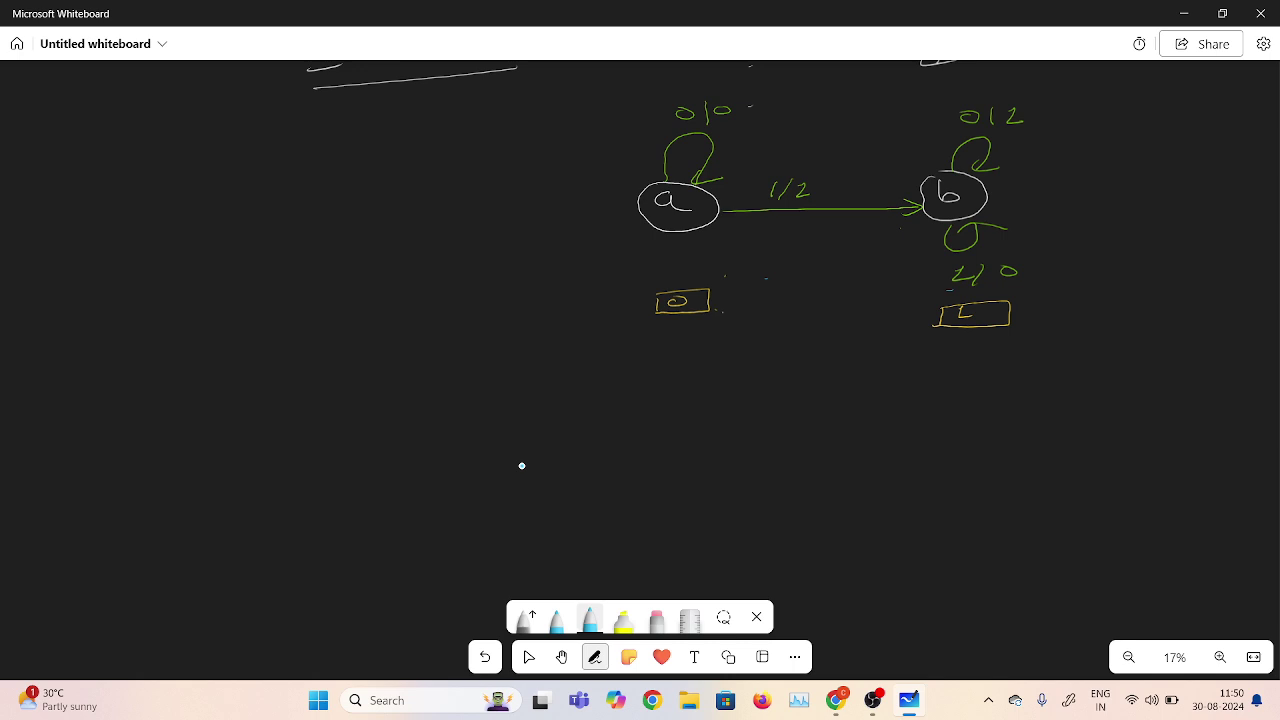
mouse_move(312, 408)
mouse_down()
mouse_move(382, 424)
mouse_move(395, 546)
mouse_up()
drag(372, 389, 393, 371)
mouse_move(279, 379)
mouse_down()
mouse_move(280, 393)
mouse_move(297, 391)
mouse_up()
click(290, 388)
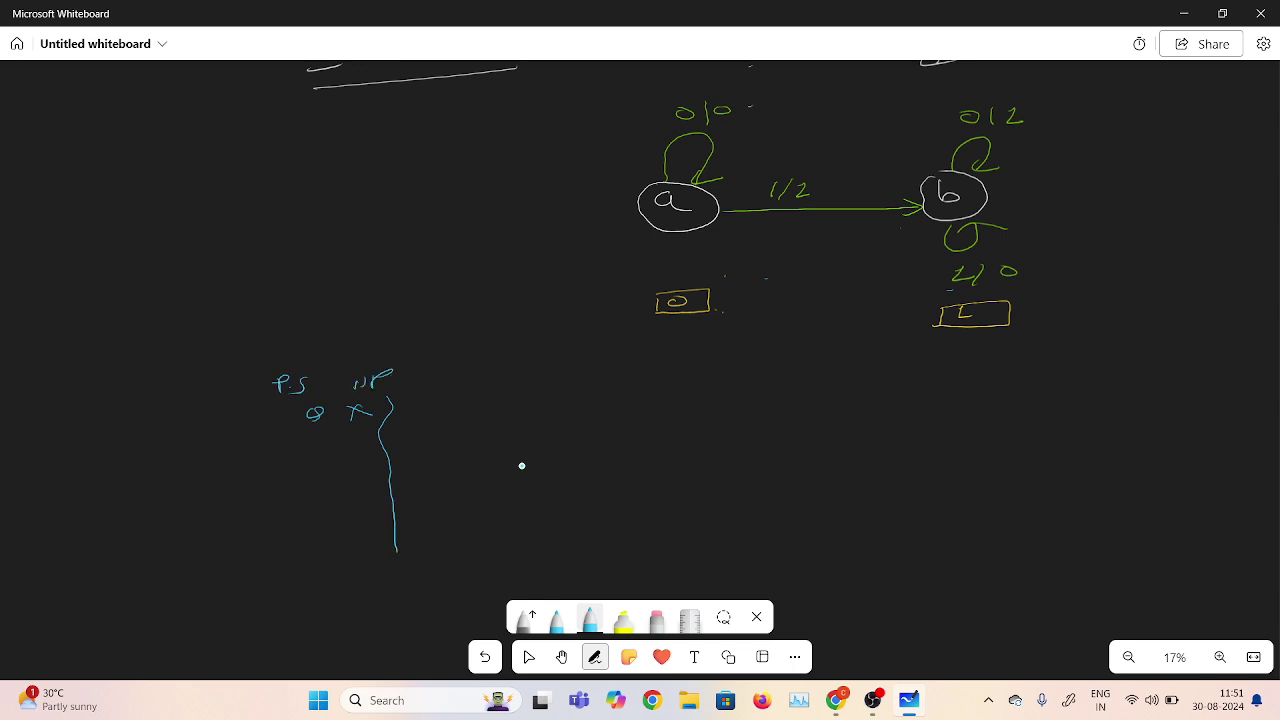
mouse_move(326, 452)
mouse_down()
mouse_move(316, 456)
mouse_move(358, 451)
mouse_move(318, 523)
mouse_move(350, 512)
mouse_move(330, 553)
mouse_move(354, 554)
mouse_up()
- In white, label the four table rows with their present states (a), (a), (b) and (b)
click(590, 618)
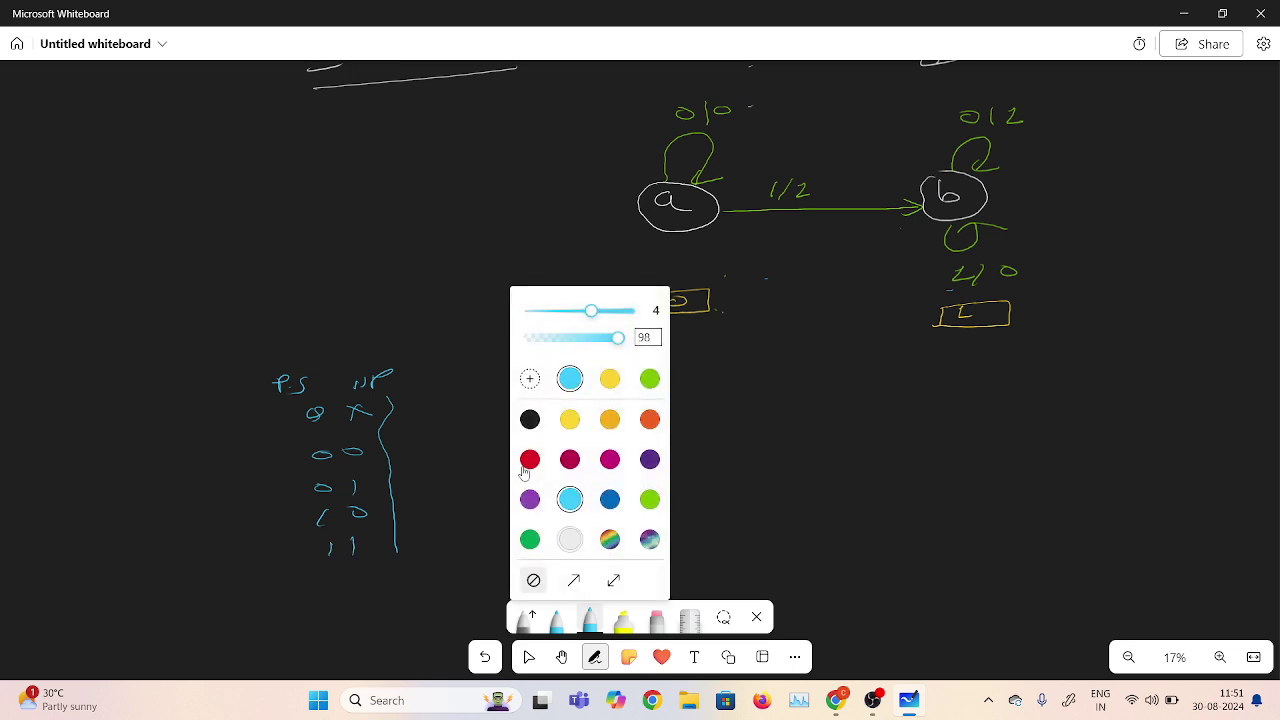
click(740, 508)
click(590, 618)
click(570, 539)
click(766, 503)
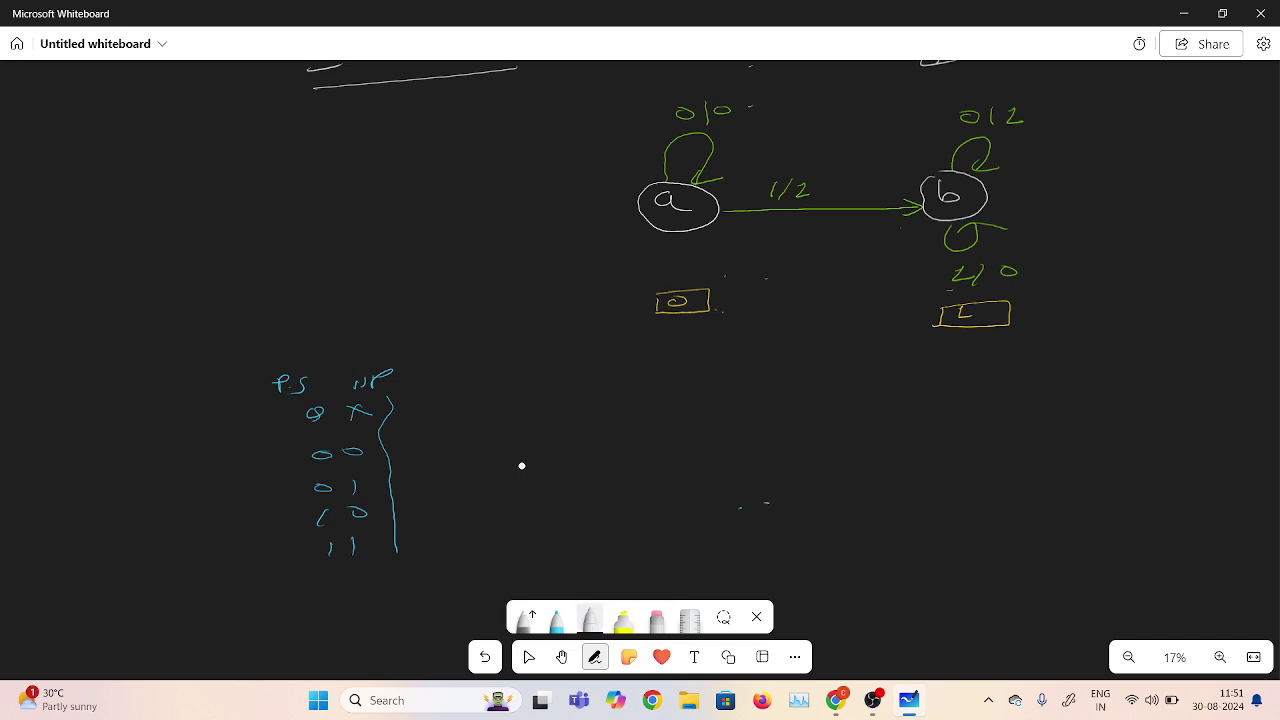
mouse_move(273, 459)
mouse_down()
mouse_move(290, 467)
mouse_move(246, 470)
mouse_move(299, 493)
mouse_move(251, 499)
mouse_up()
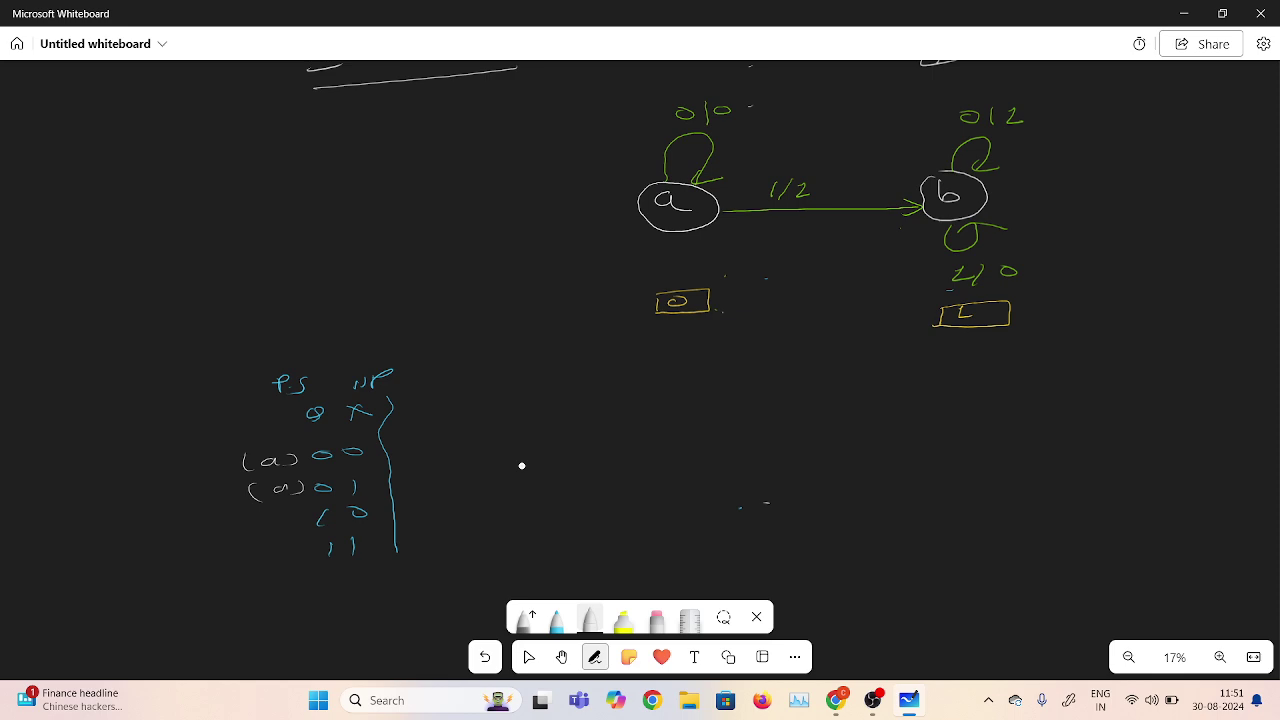
drag(278, 519, 303, 531)
mouse_move(266, 520)
mouse_down()
mouse_move(263, 536)
mouse_move(301, 562)
mouse_up()
drag(256, 550, 249, 566)
- Add the next-state column with a vertical divider, a header line and the heading N.S, Q+
mouse_move(420, 398)
mouse_down()
mouse_move(412, 408)
mouse_move(446, 395)
mouse_move(463, 418)
mouse_move(471, 566)
mouse_up()
drag(280, 430, 536, 417)
mouse_move(413, 382)
mouse_down()
mouse_move(433, 369)
mouse_move(444, 379)
mouse_up()
click(434, 379)
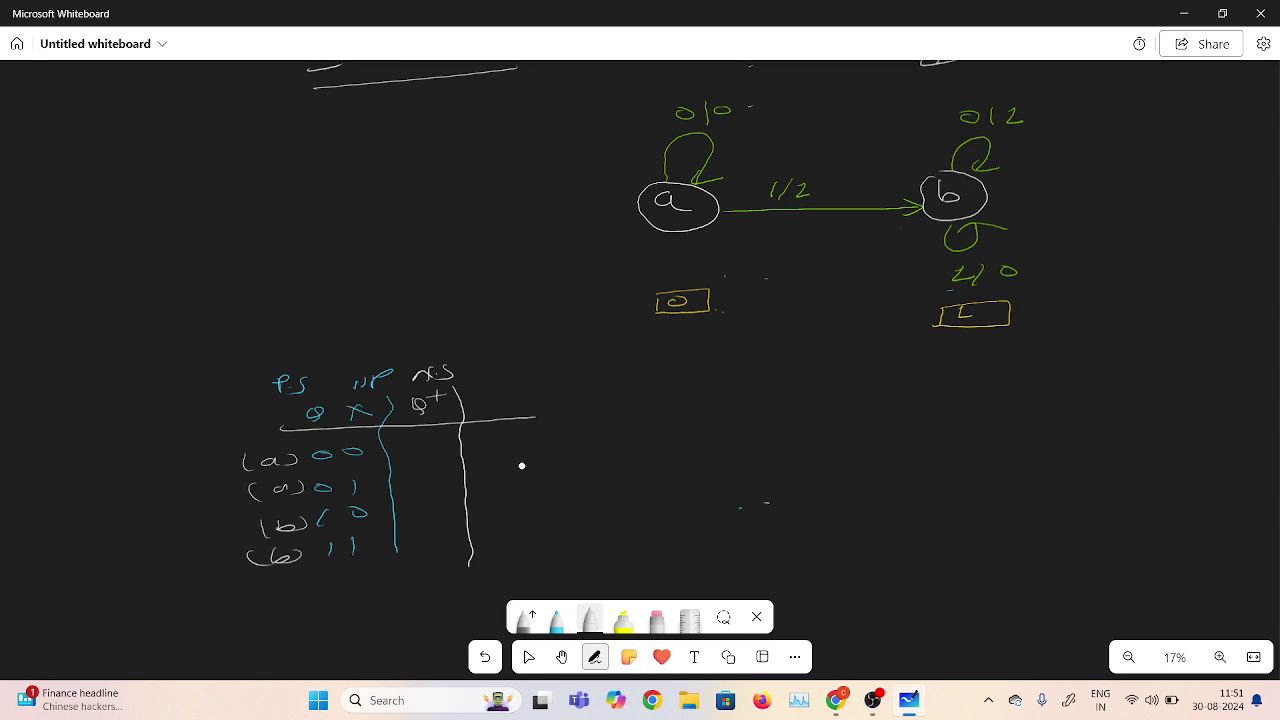
- Fill the Q+ column with 0 (a) in white and 1 (b) in green for the other three rows
drag(414, 445, 450, 456)
click(590, 618)
click(650, 499)
drag(413, 482, 456, 488)
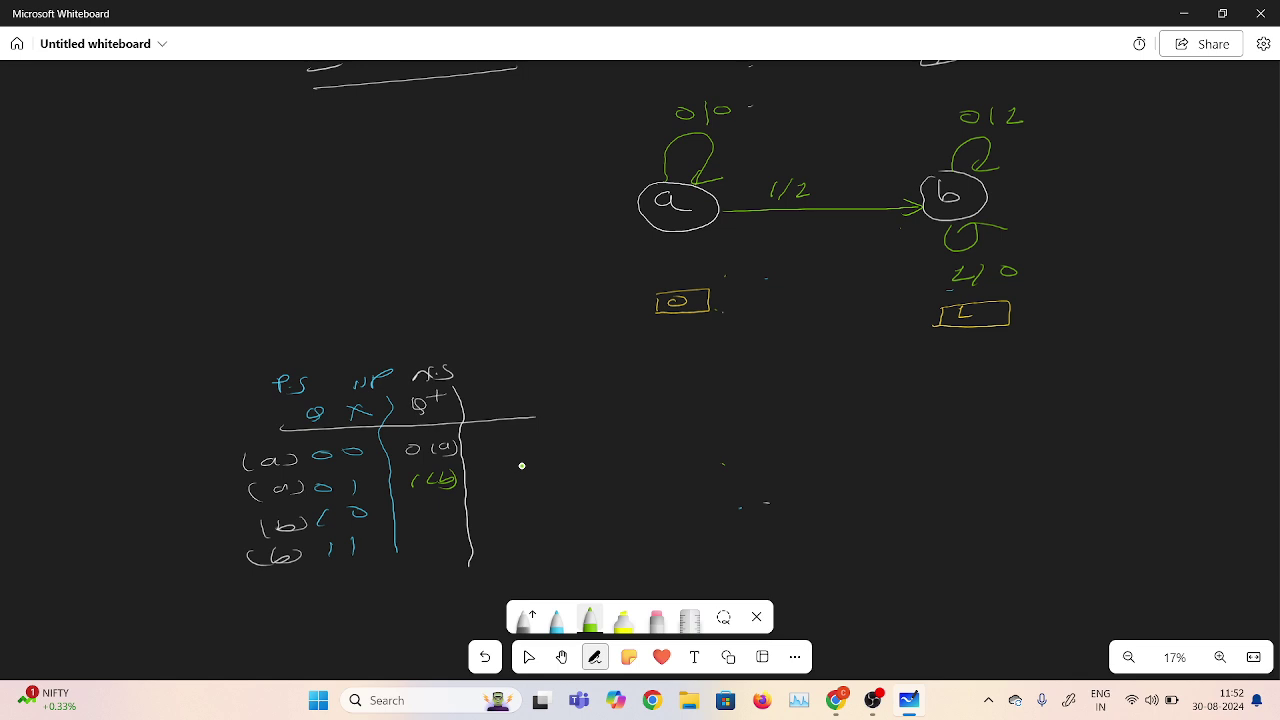
drag(382, 509, 382, 521)
drag(415, 537, 412, 549)
mouse_move(432, 505)
mouse_down()
mouse_move(458, 510)
mouse_move(434, 549)
mouse_move(458, 548)
mouse_up()
- Write and circle Q+ = D beside the table, and add the flip-flop input column D with values 0, 1, 1, 1
mouse_move(96, 265)
mouse_down()
mouse_move(88, 280)
mouse_move(106, 290)
mouse_move(98, 266)
mouse_up()
mouse_move(90, 259)
mouse_down()
mouse_move(190, 252)
mouse_move(70, 284)
mouse_move(210, 250)
mouse_move(148, 214)
mouse_up()
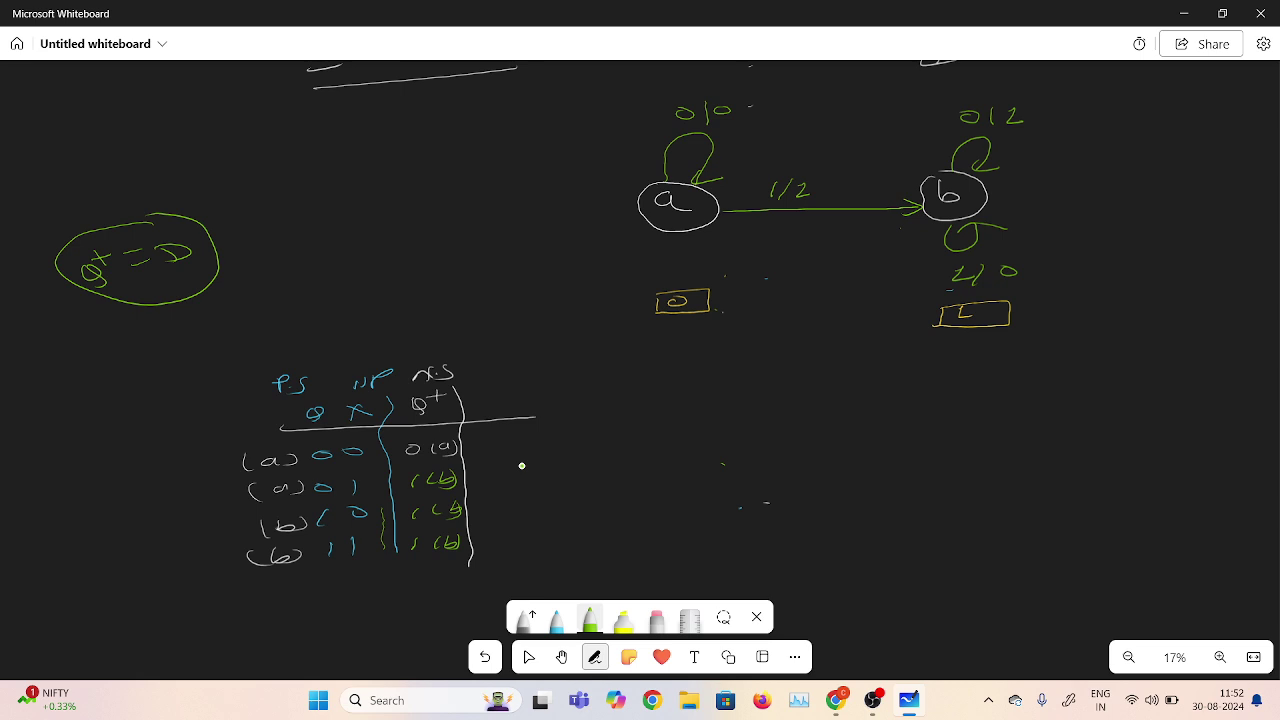
mouse_move(488, 391)
mouse_down()
mouse_move(512, 396)
mouse_move(494, 402)
mouse_up()
mouse_move(495, 355)
mouse_down()
mouse_move(538, 357)
mouse_move(514, 334)
mouse_move(541, 337)
mouse_up()
drag(542, 322, 544, 326)
drag(491, 437, 497, 513)
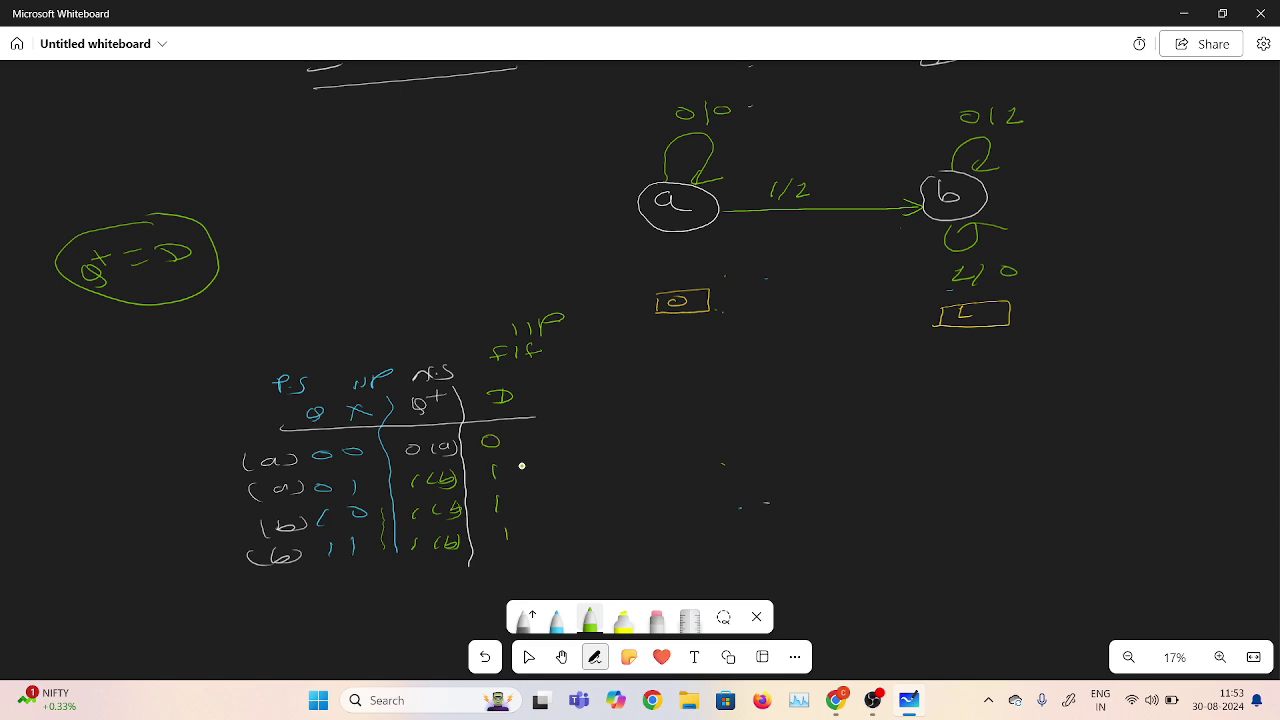
- Add an O/P column to the table with a green divider, heading and extended header line
drag(520, 383, 545, 571)
mouse_move(550, 378)
mouse_down()
mouse_move(586, 391)
mouse_move(602, 373)
mouse_up()
drag(538, 417, 663, 405)
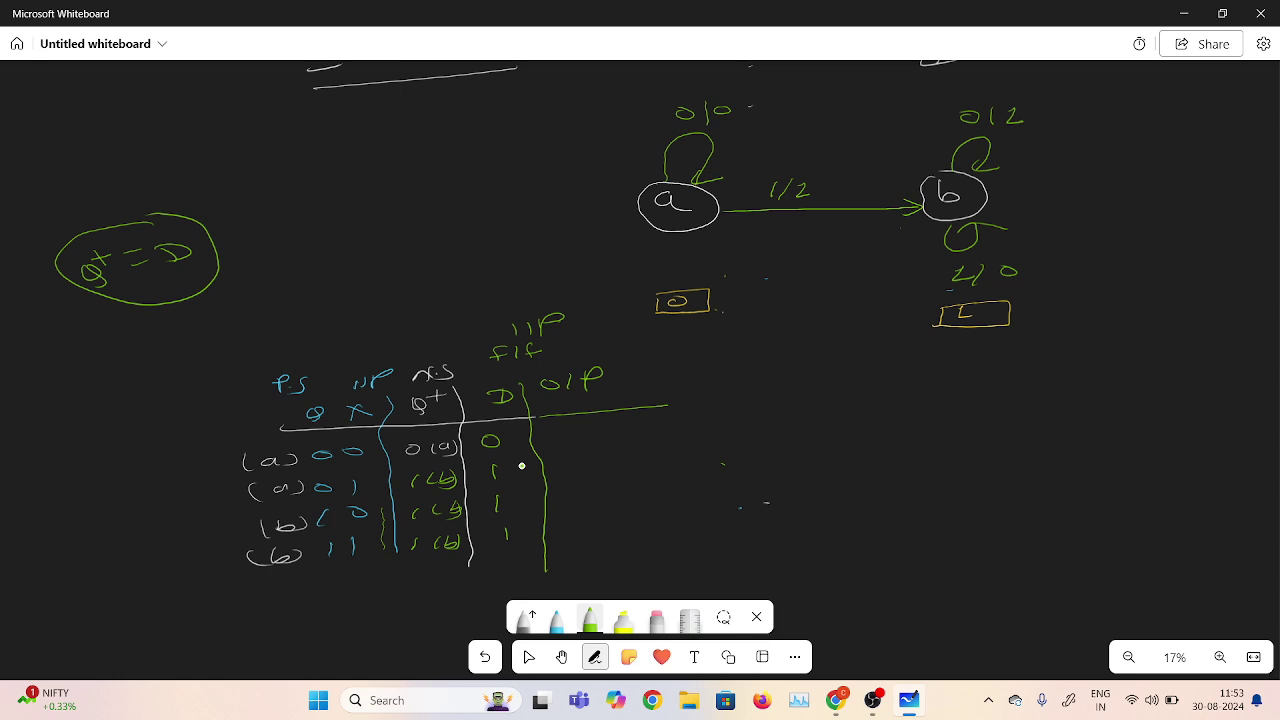
- Bracket the upper rows' state labels in green and write the outputs 0 and 1 in white for the two state a rows
drag(222, 457, 234, 508)
click(590, 618)
click(570, 539)
click(806, 494)
drag(567, 431, 560, 433)
drag(567, 462, 565, 471)
- Mark row 10 and the 0/1 loop, enter output 1 for that row, and tick row 11 and the 1/0 loop
drag(383, 514, 396, 521)
drag(1028, 141, 1069, 133)
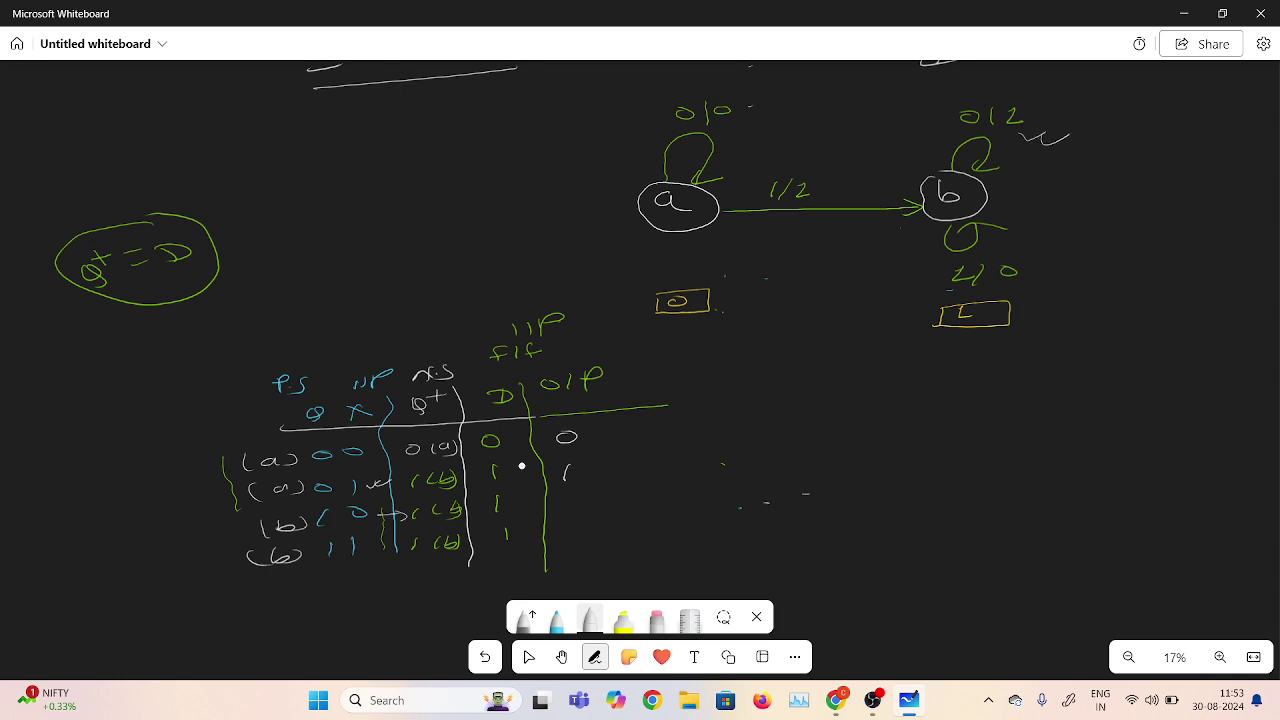
drag(561, 497, 559, 511)
drag(360, 562, 396, 554)
drag(1014, 283, 1059, 282)
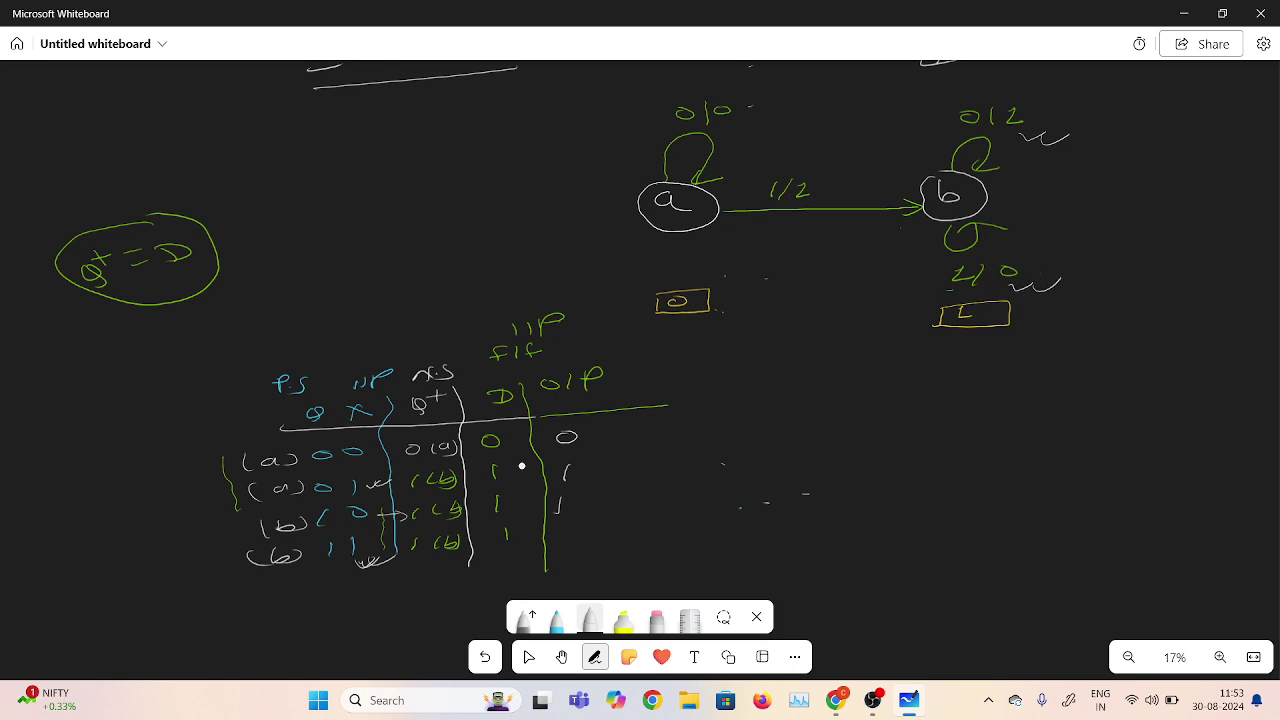